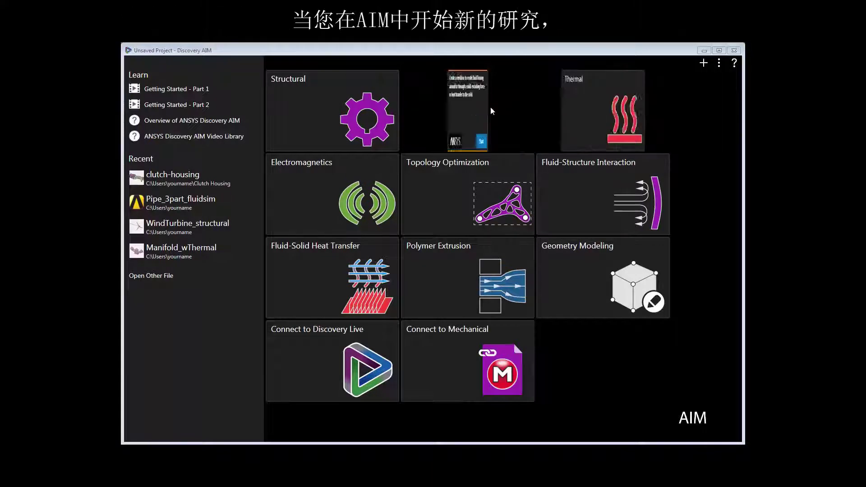
Step: Open Simulation 1 and add a Results Evaluation task following the Flow task
mouse_move(360, 109)
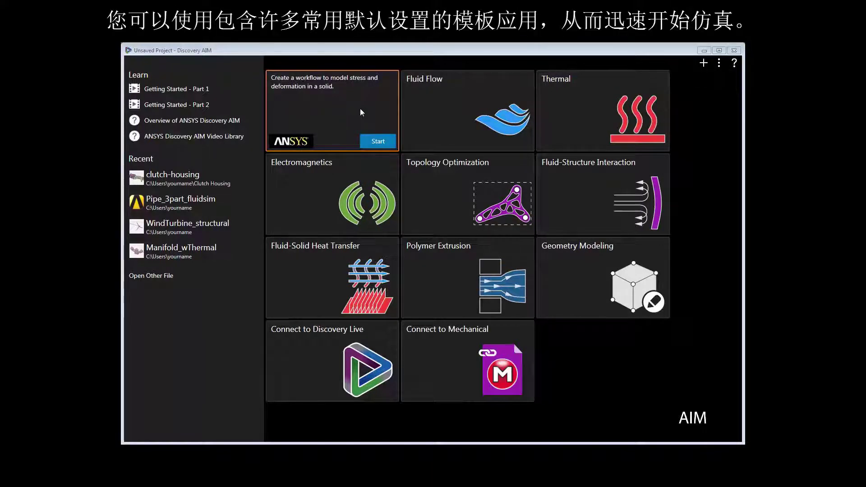
mouse_move(423, 112)
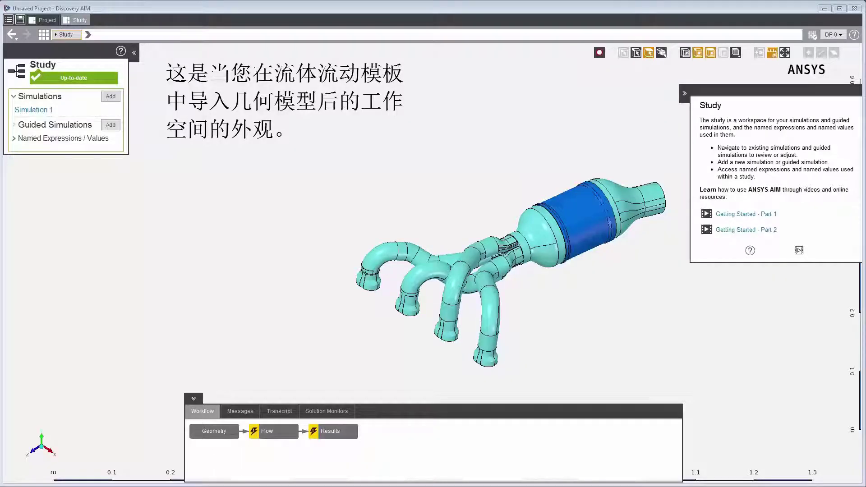
click(34, 111)
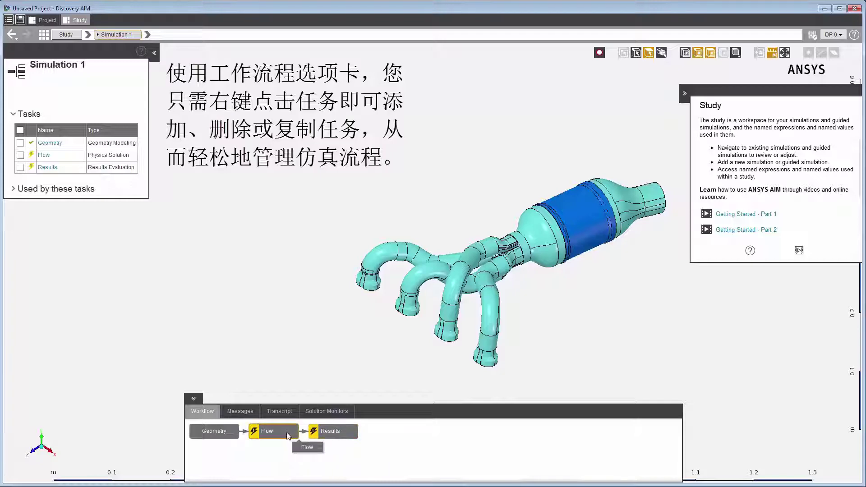
right_click(291, 429)
mouse_move(321, 366)
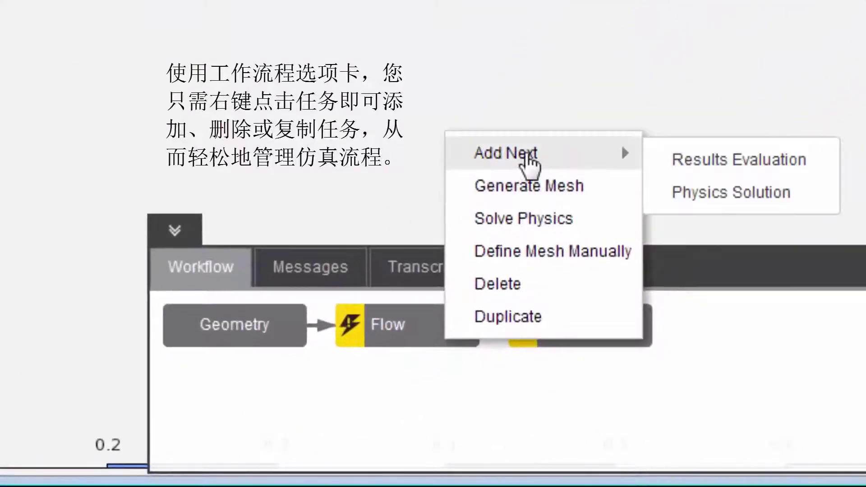
click(707, 158)
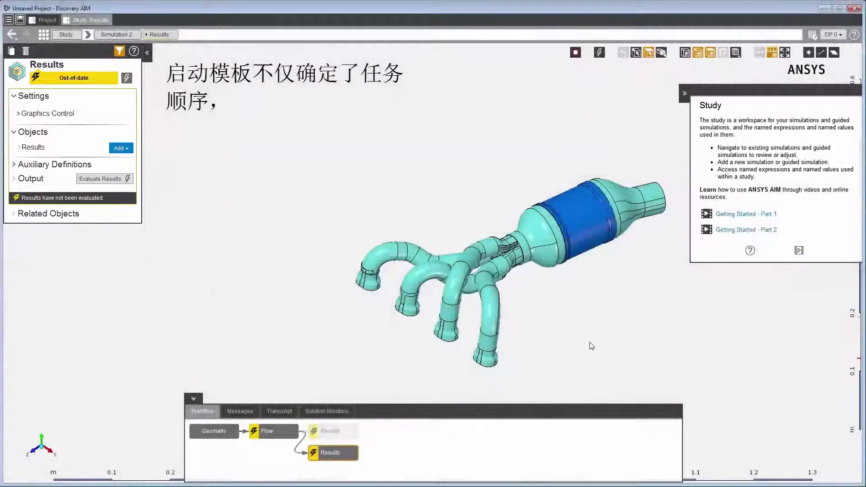
Step: Add an Inlet fluid flow condition on the open end face of the manifold pipe nearest the collector and open its full settings
click(685, 92)
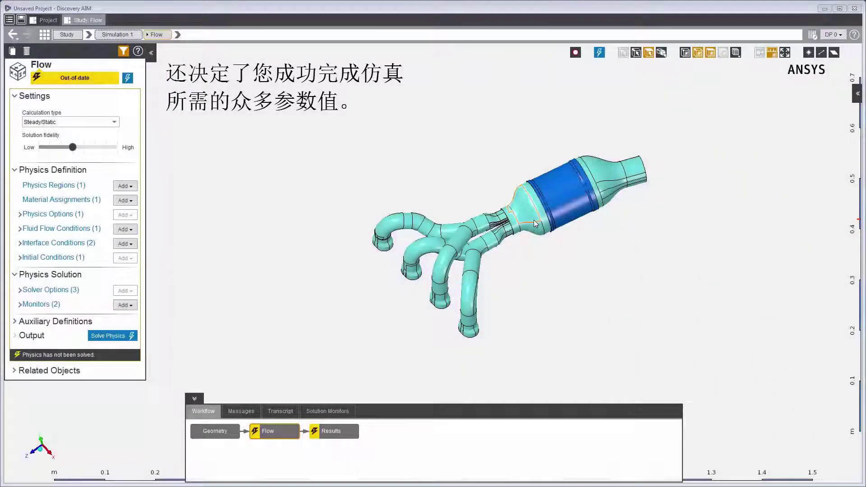
middle_drag(534, 220, 523, 51)
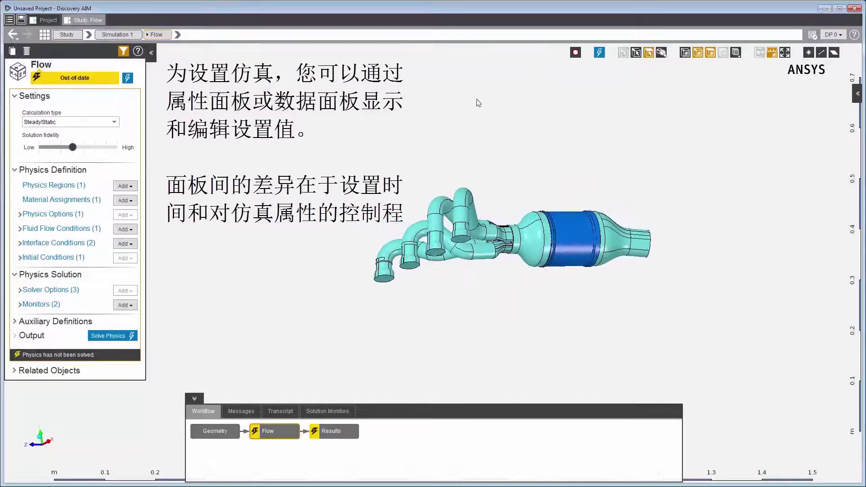
right_click(461, 240)
mouse_move(474, 246)
mouse_move(575, 264)
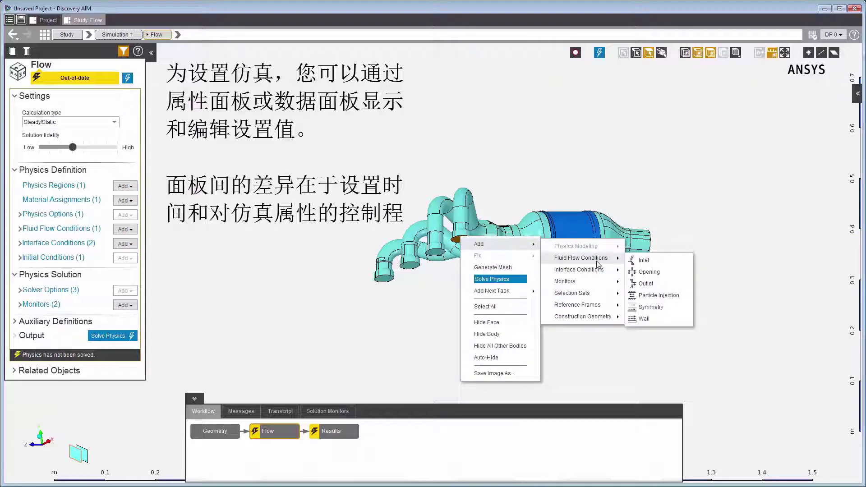
click(644, 260)
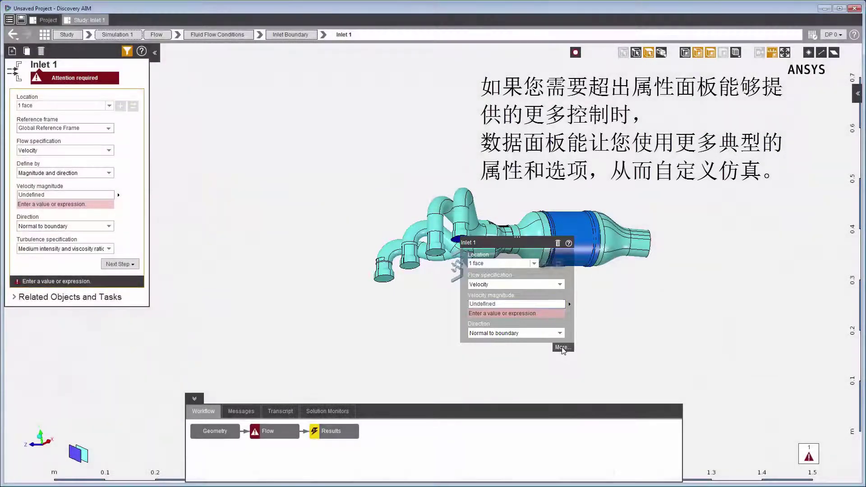
click(562, 347)
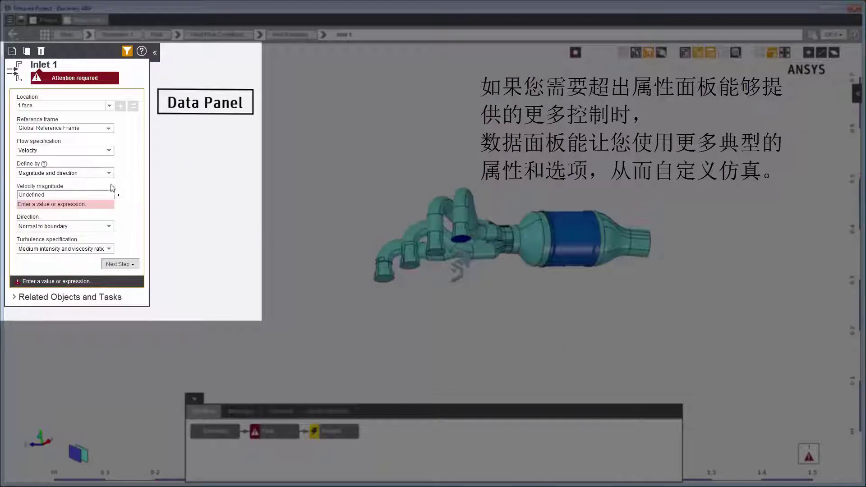
click(88, 195)
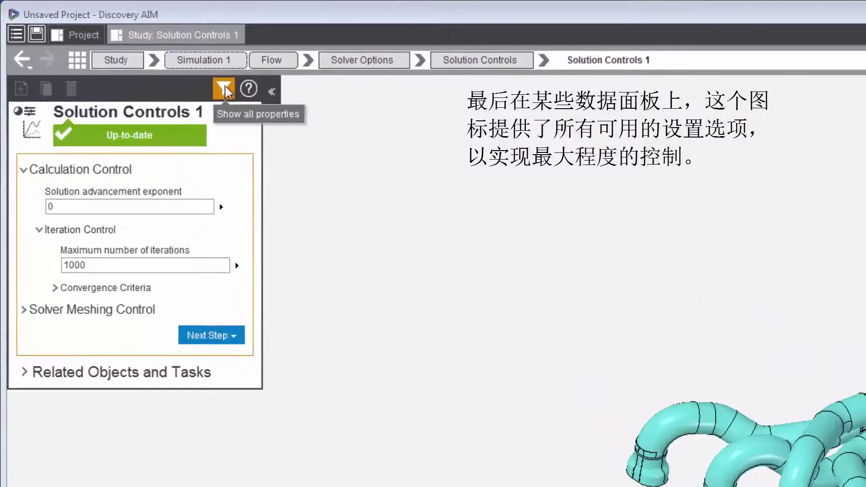
Step: Show all properties of Solution Controls 1, examine the Residual Control options, and restore the filtered property view
click(225, 89)
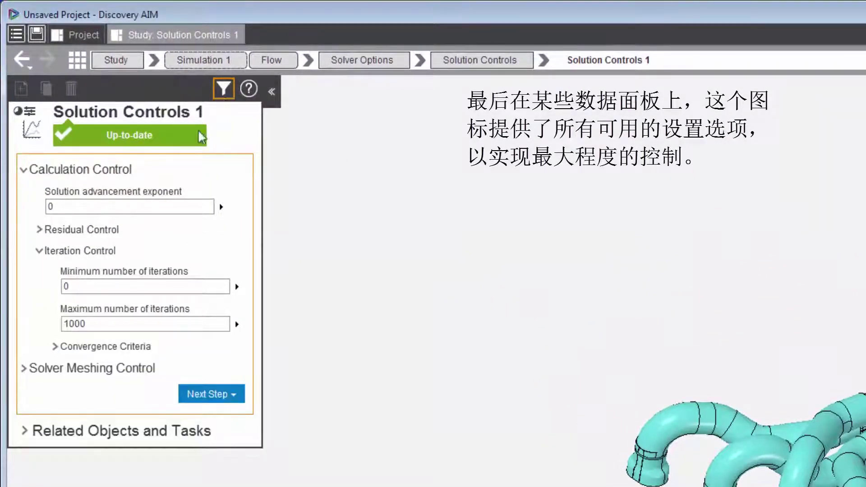
click(39, 230)
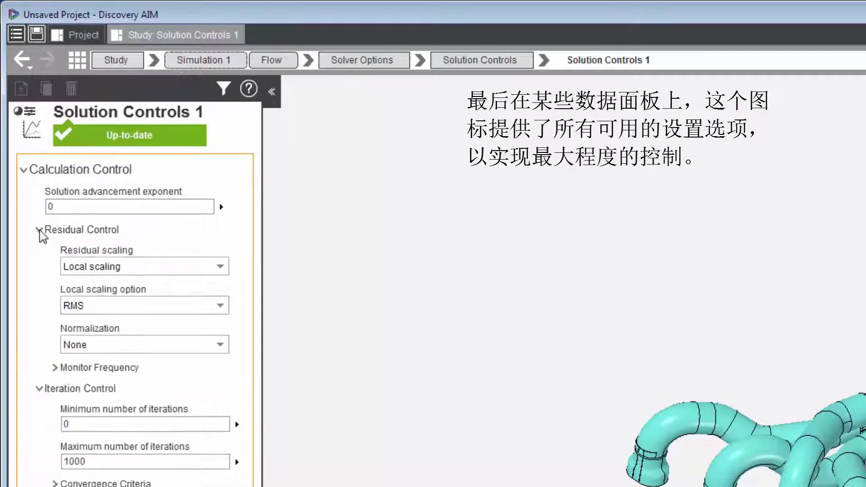
click(40, 231)
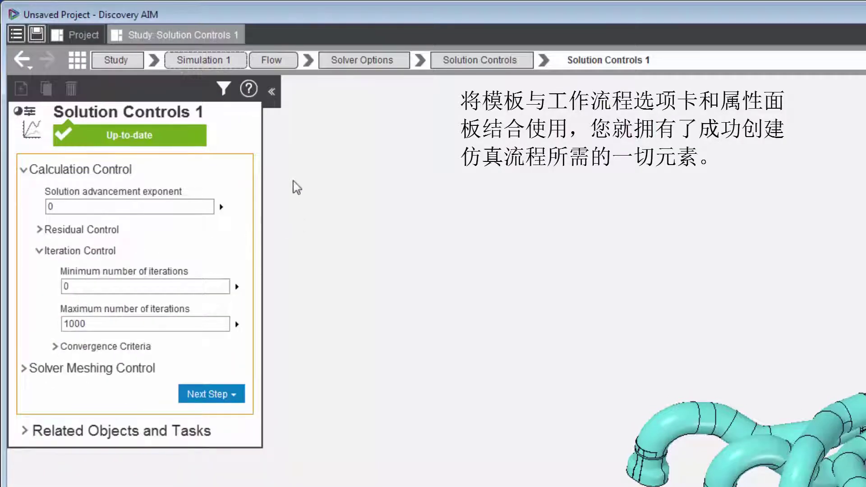
click(223, 88)
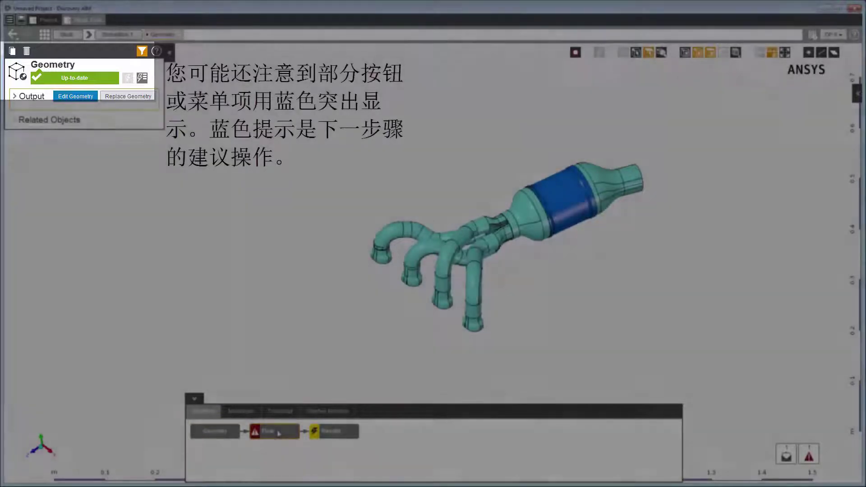
Step: Open the Flow task and look through the items that can be added to it, including Fluid Flow Conditions
click(273, 433)
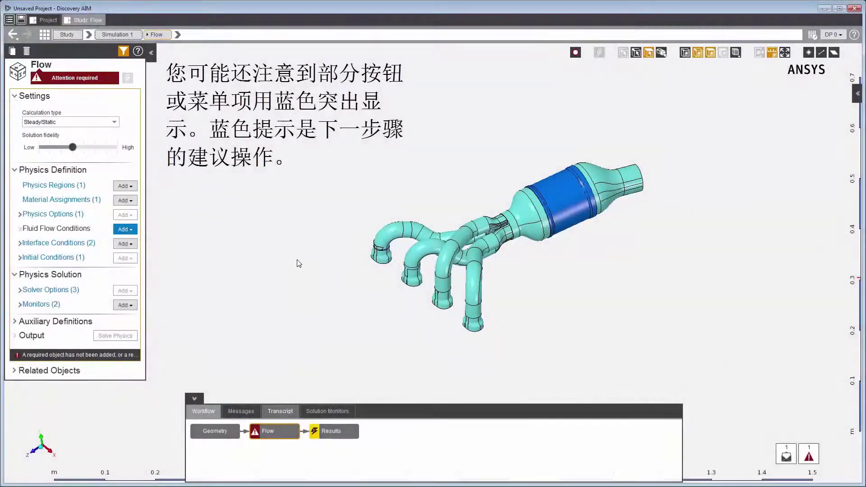
right_click(305, 244)
mouse_move(309, 249)
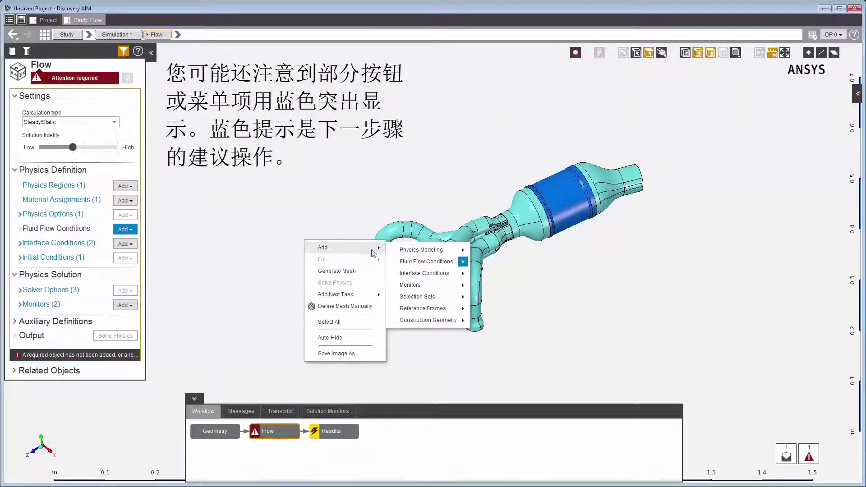
mouse_move(416, 264)
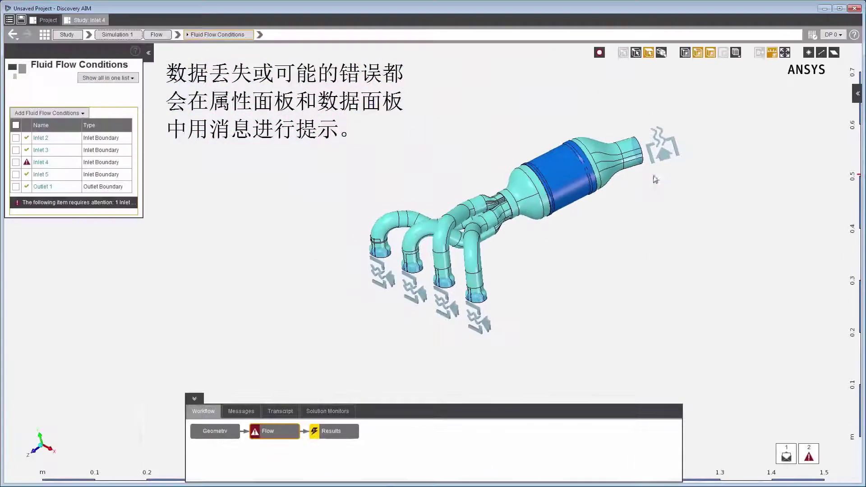
Step: Open the flagged Inlet 4 condition through the Fix option
right_click(654, 177)
mouse_move(678, 197)
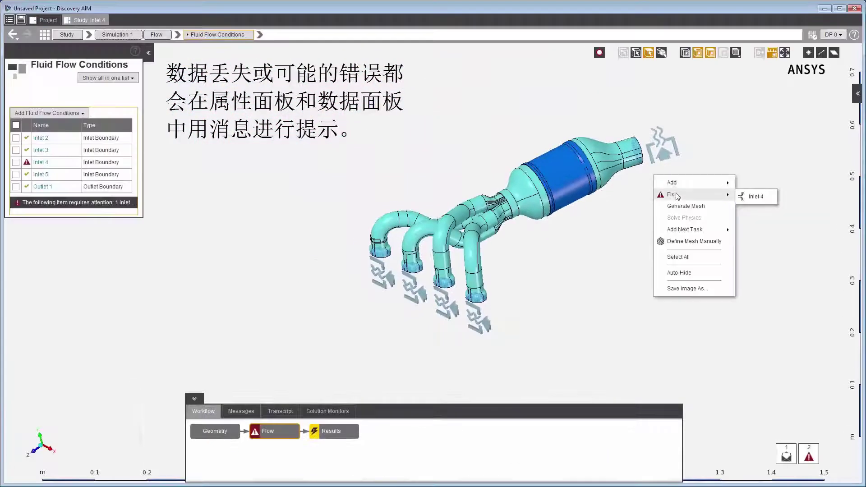
click(755, 201)
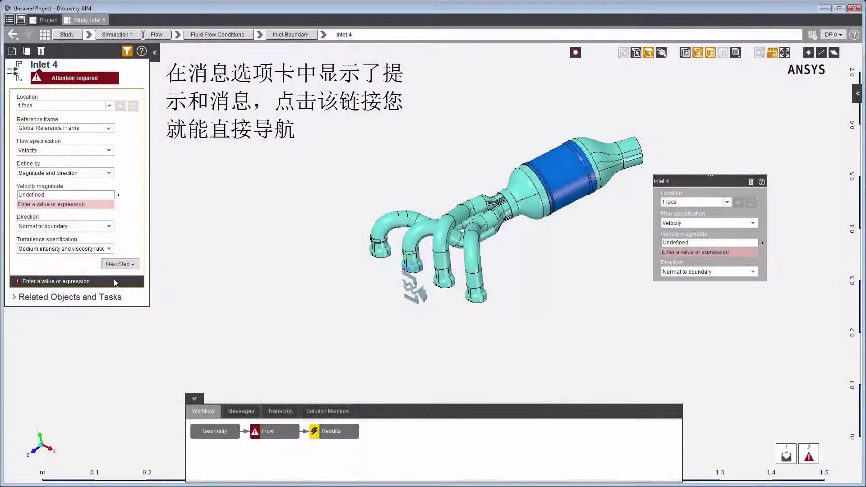
Step: Review the messages for Inlet 4, following the links to its related Flow task and the affected inlet
click(114, 280)
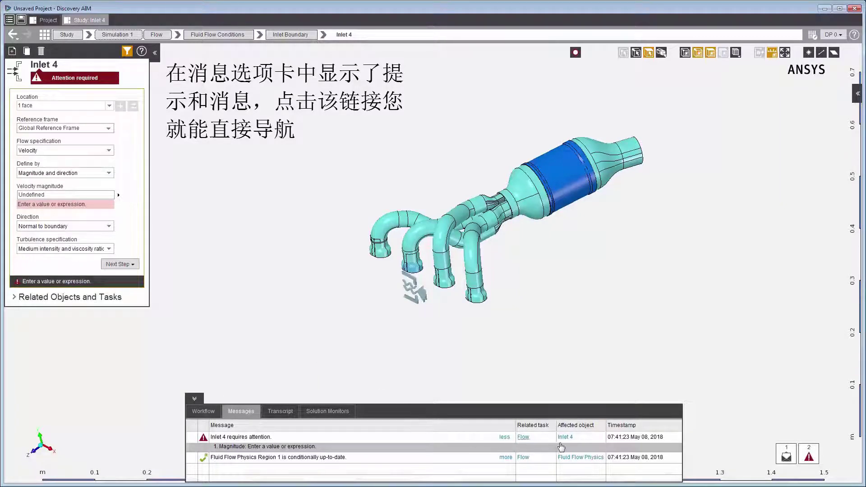
click(523, 437)
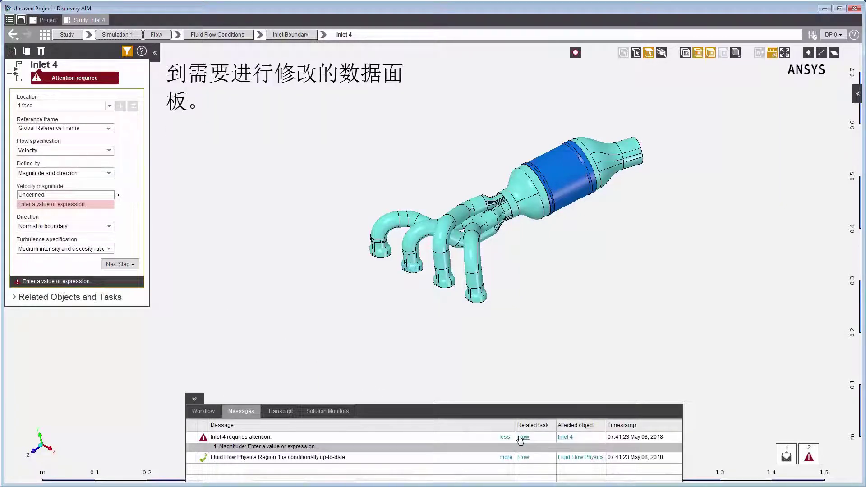
click(566, 437)
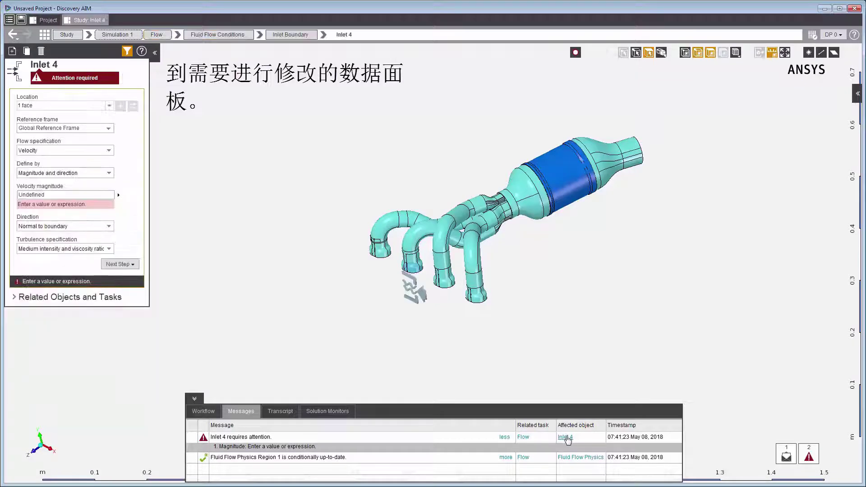
click(200, 411)
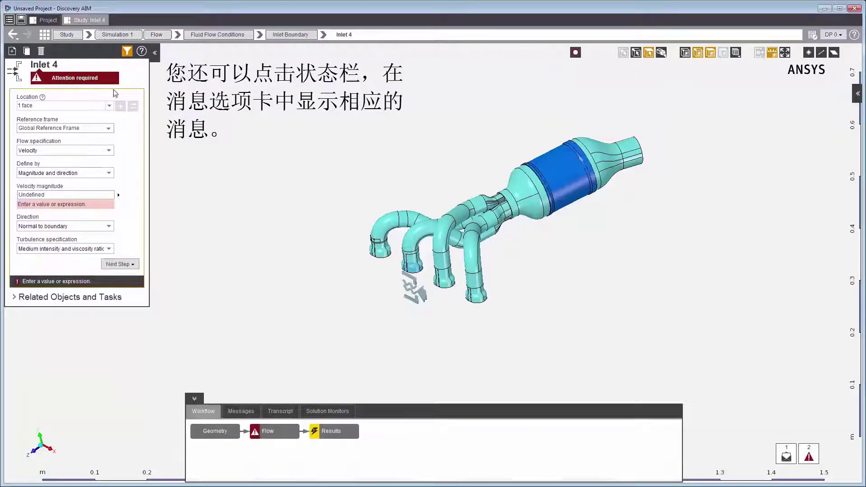
click(99, 81)
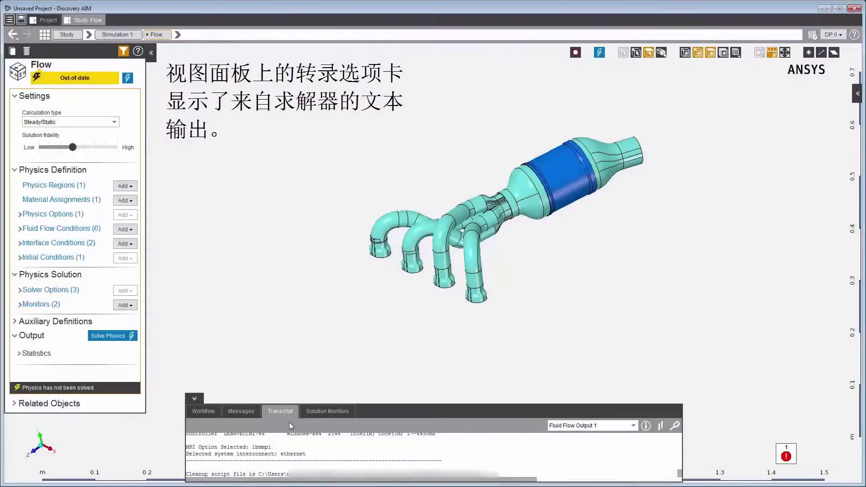
Step: Enlarge the view panel, read the solver transcript from its beginning, and display the solution monitors
drag(302, 406, 290, 303)
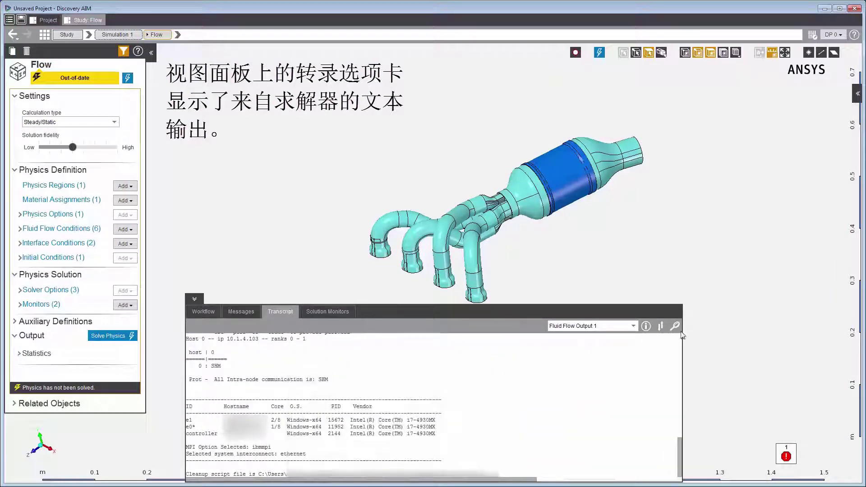
scroll(679, 336, up, 15)
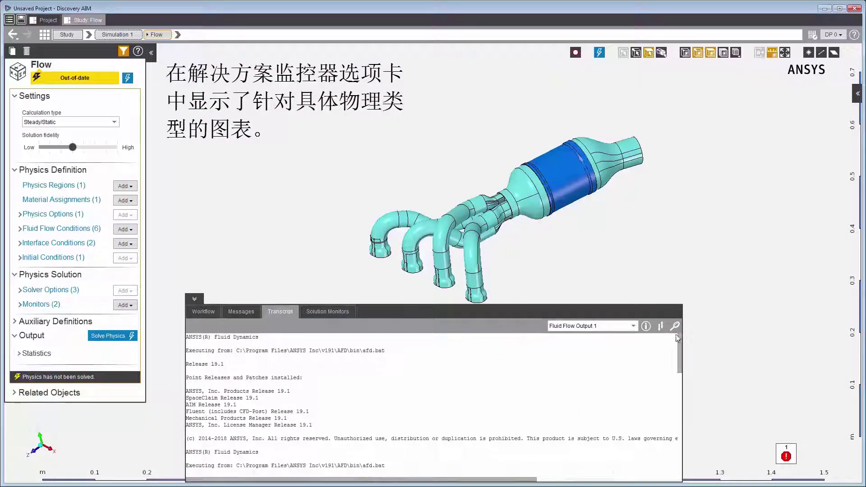
click(316, 310)
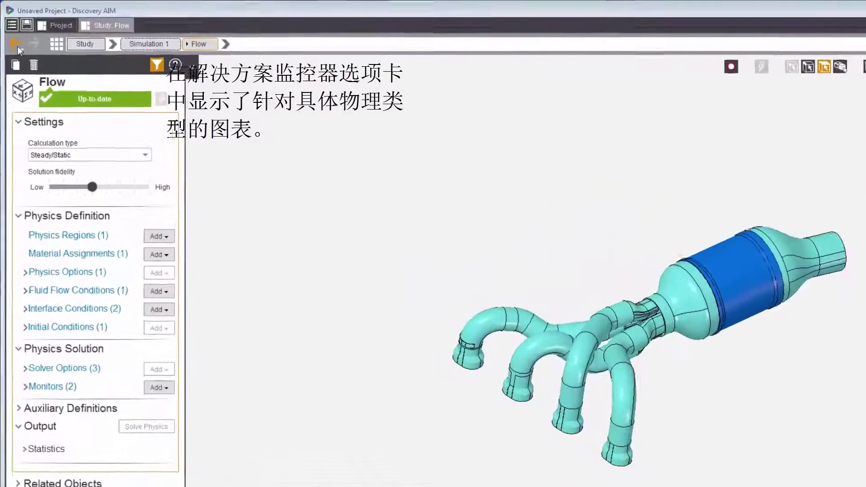
Step: Revisit the Interface Conditions page through the navigation history and return to the Flow task
click(17, 47)
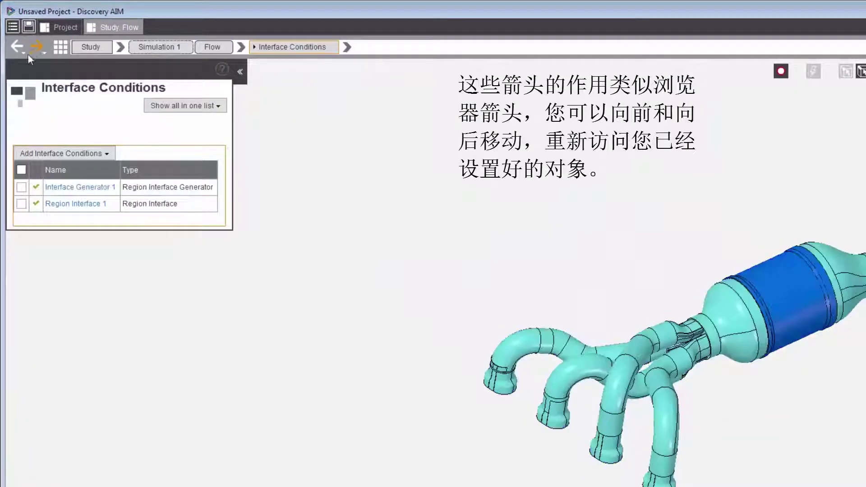
click(23, 55)
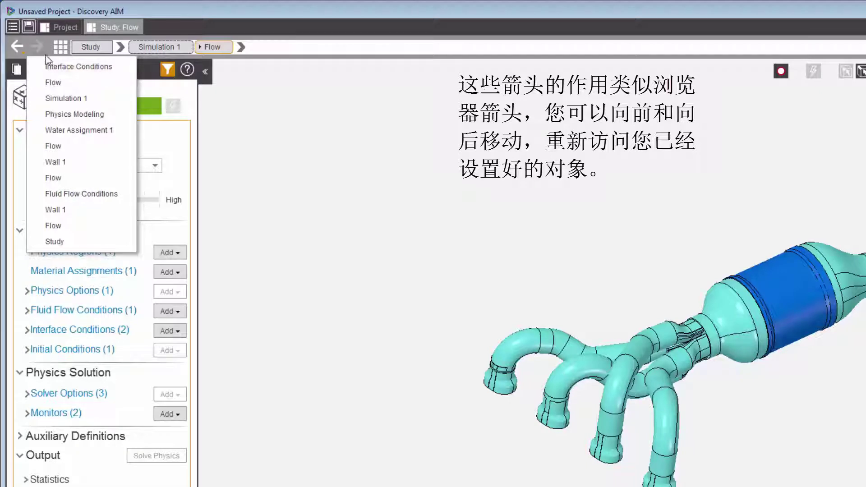
click(36, 46)
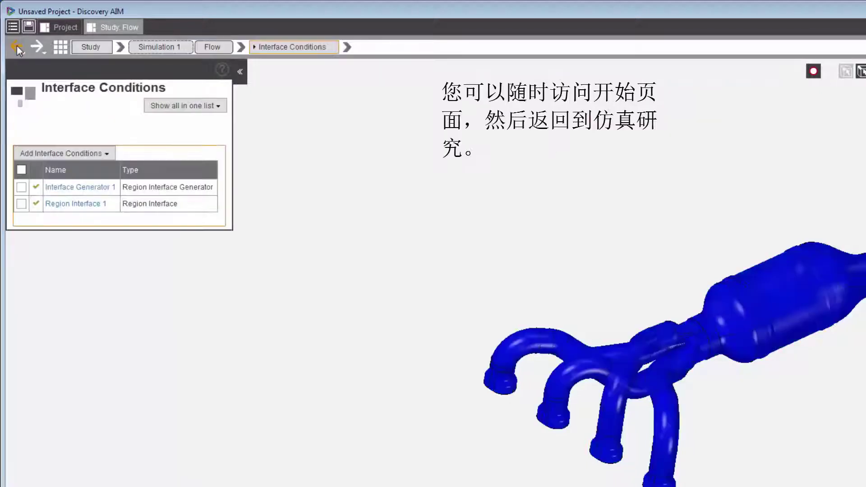
click(56, 47)
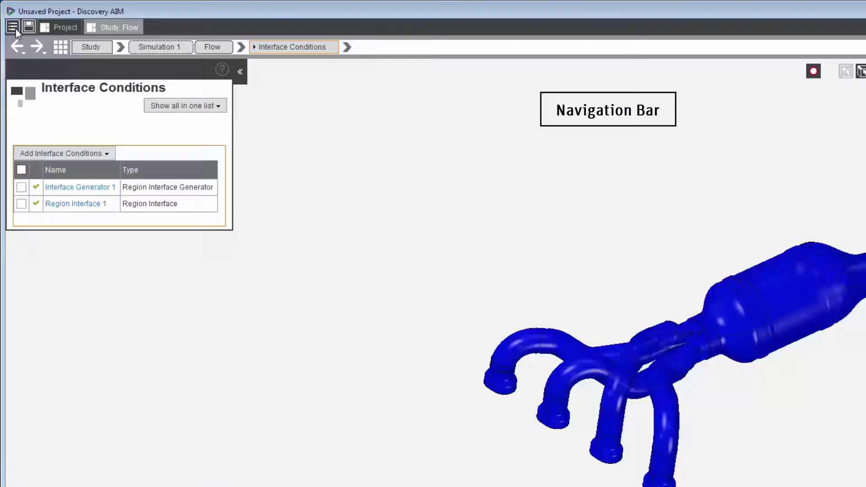
click(211, 49)
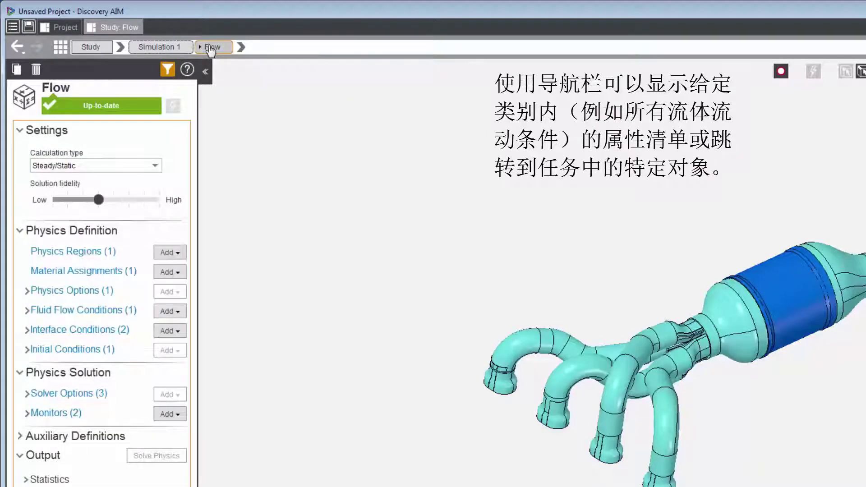
click(242, 48)
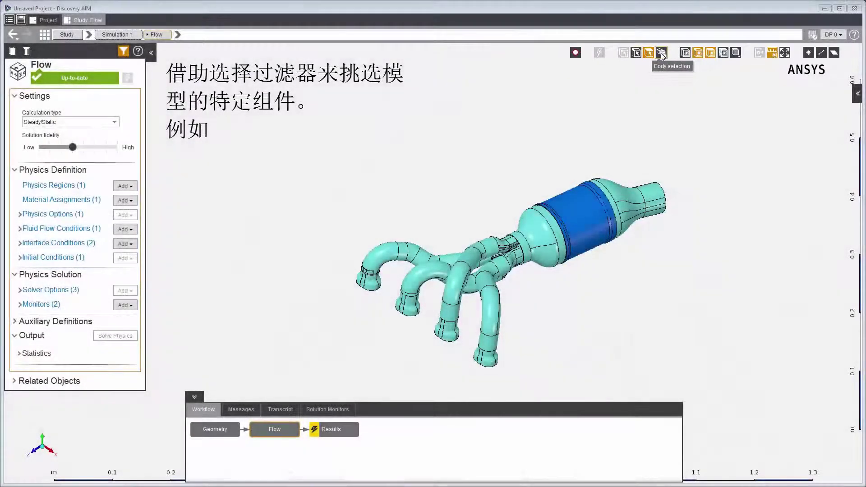
Step: Try the Body selection filter on the manifold, switch to face selection, pick the outlet cone's upper face, and clear the selection
click(661, 53)
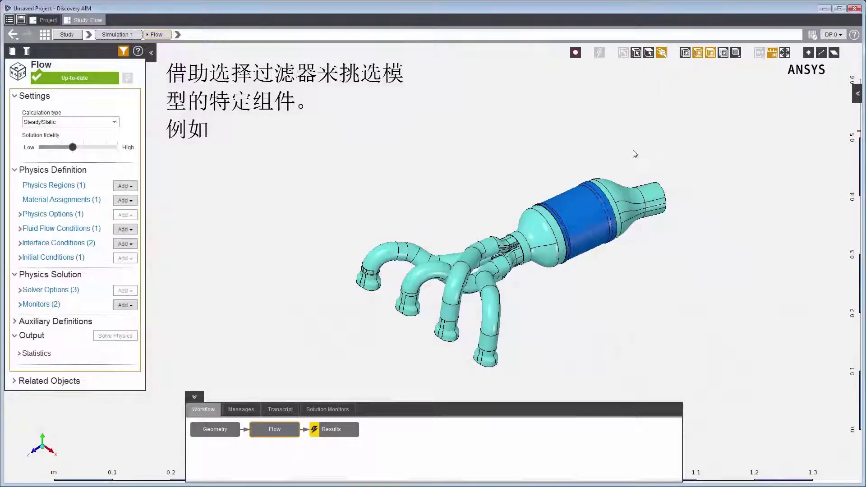
click(619, 195)
click(663, 73)
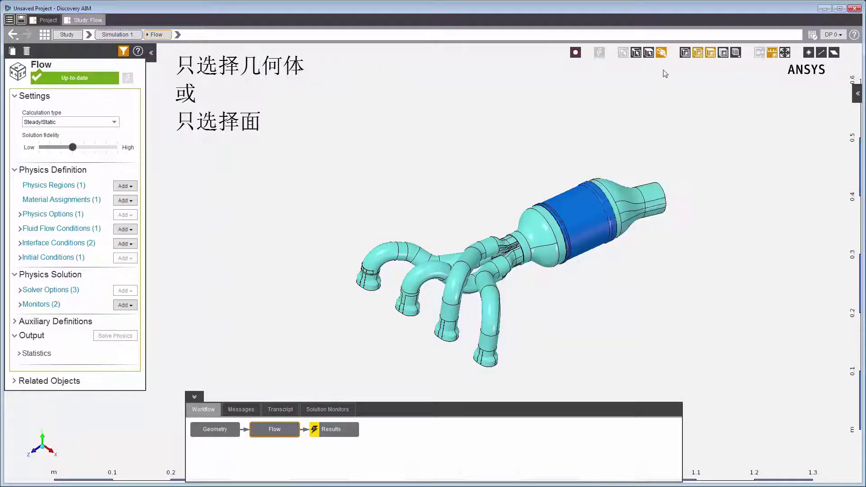
click(650, 56)
click(625, 193)
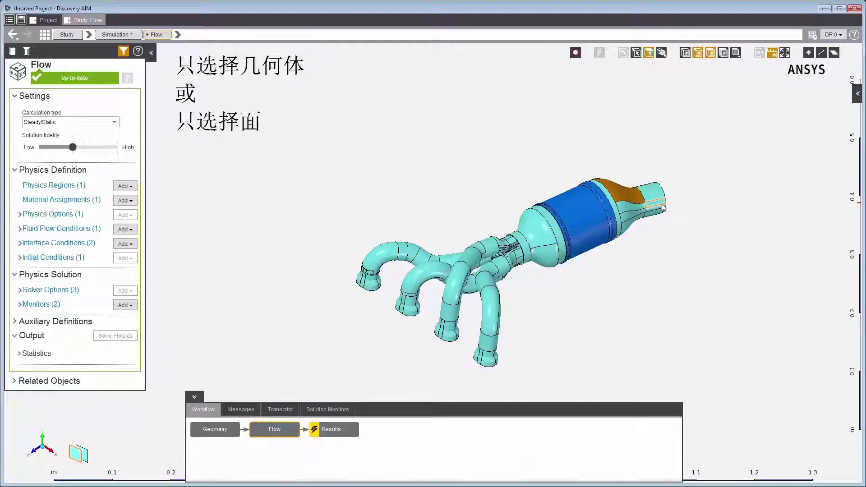
click(661, 112)
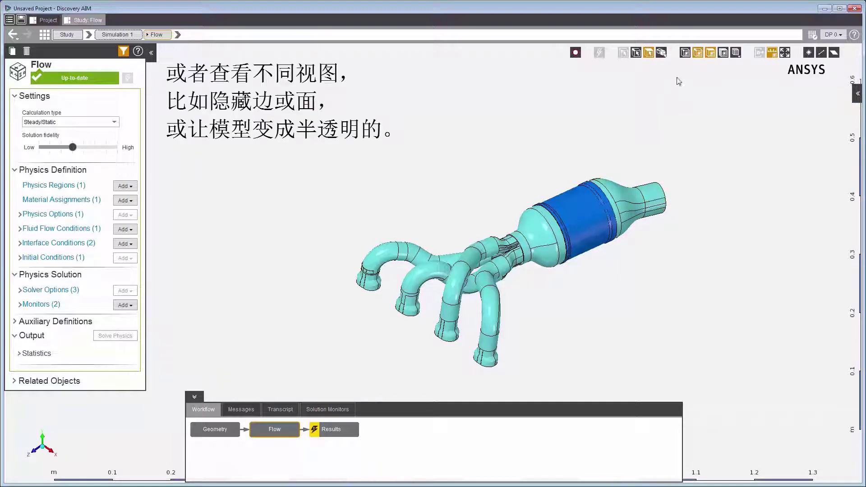
Step: Hide and restore the edges of the manifold model, and do the same with its faces
click(699, 54)
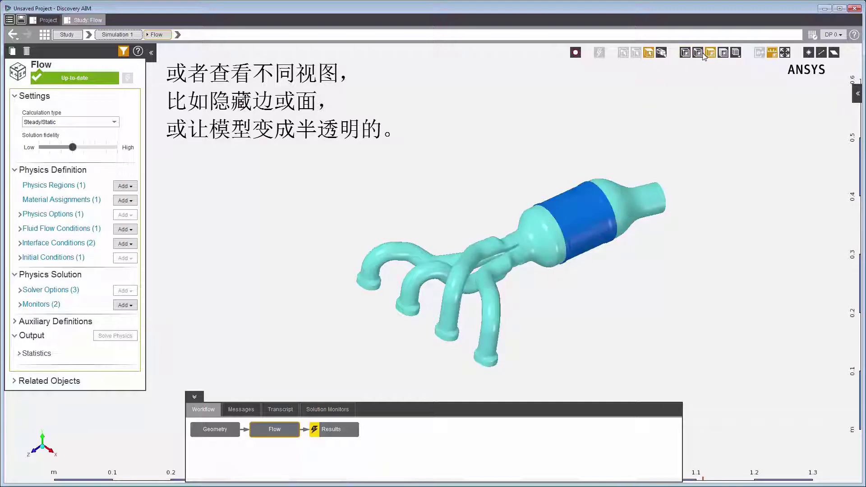
click(699, 54)
click(723, 53)
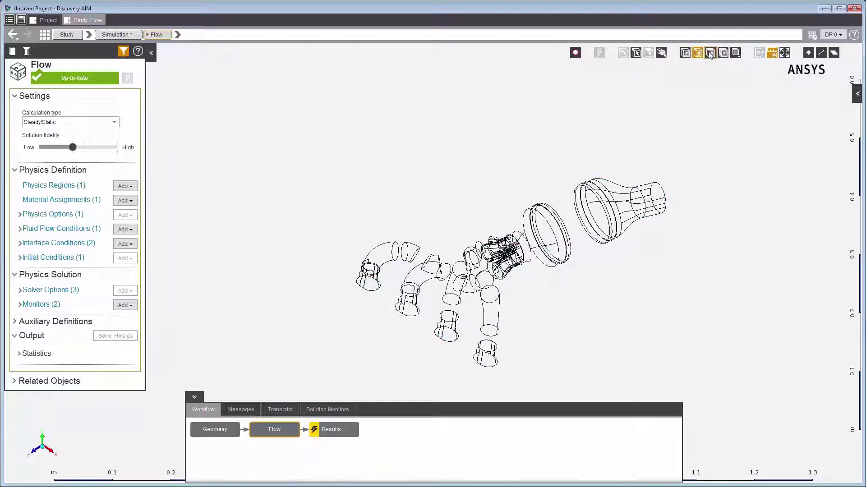
click(723, 53)
Step: Display the manifold model as semi-transparent and return it to opaque shading
click(736, 54)
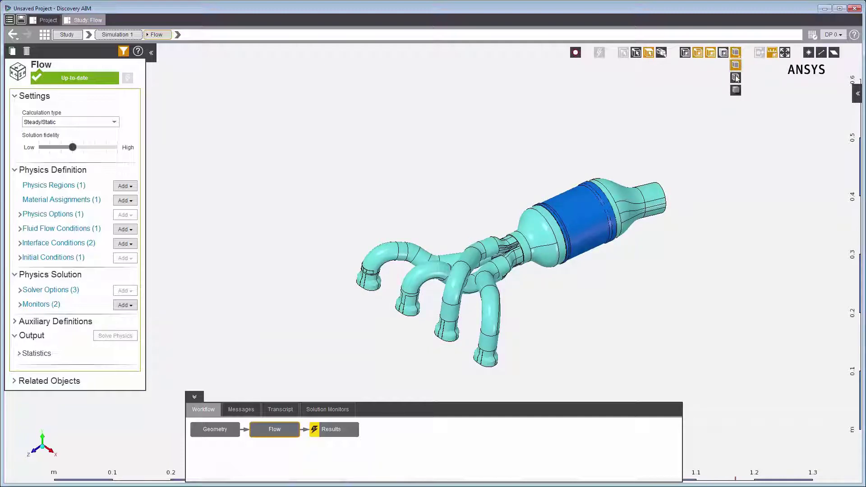
click(737, 90)
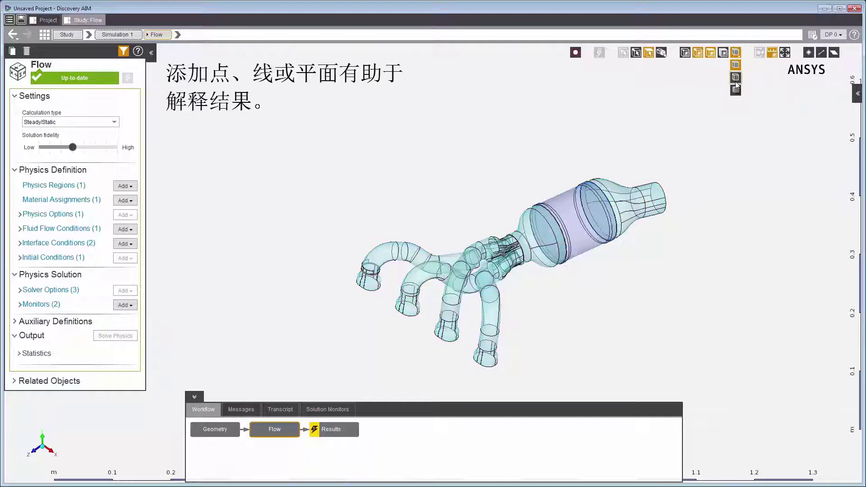
click(736, 53)
click(737, 65)
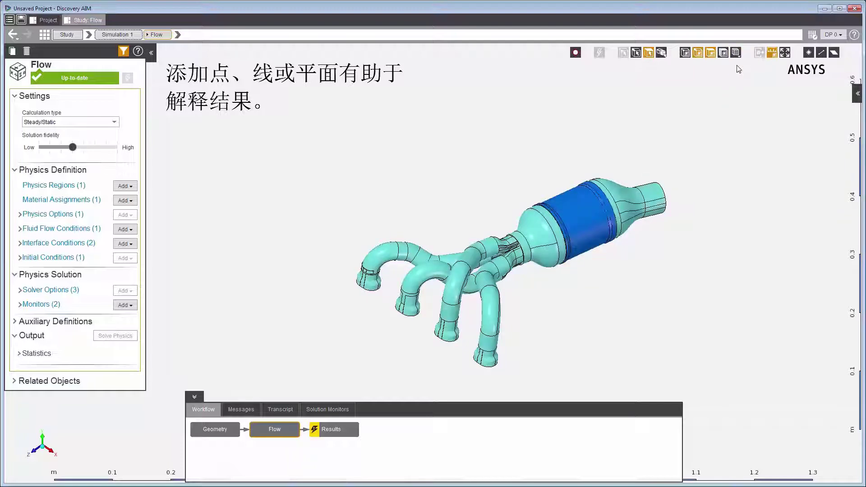
Step: Add a construction point at 0, 0, 0 m in the Global Reference Frame, and add a construction plane
click(807, 53)
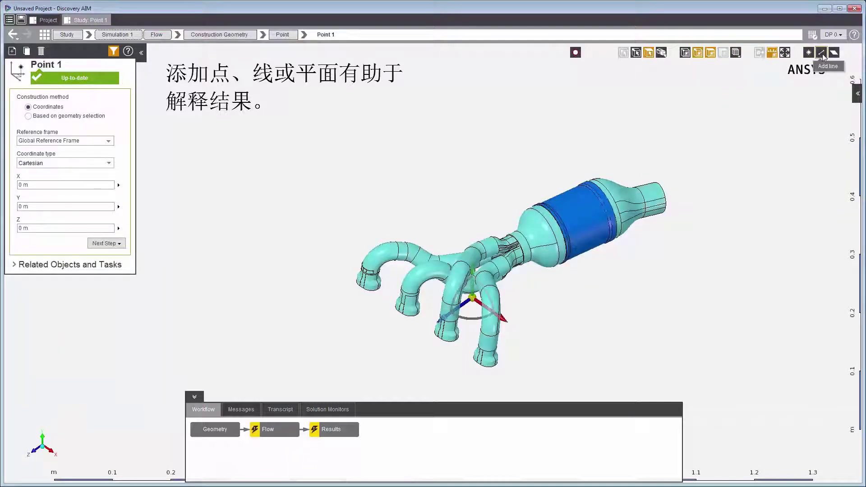
click(834, 53)
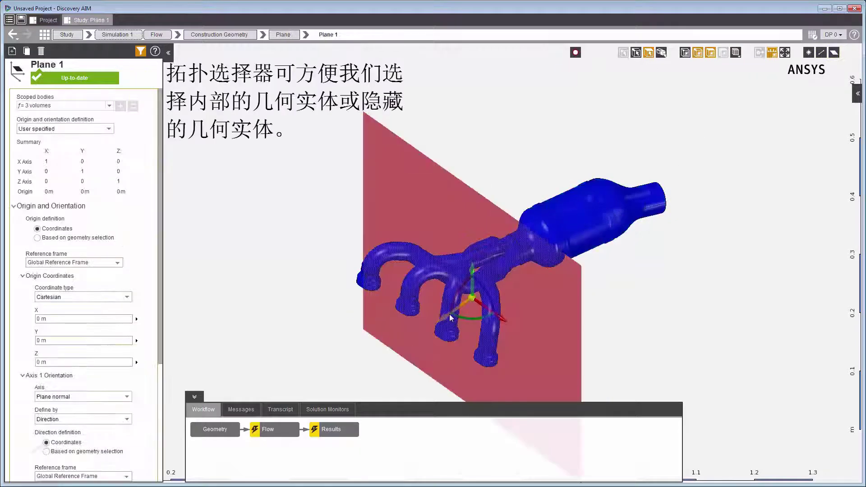
drag(449, 314, 613, 243)
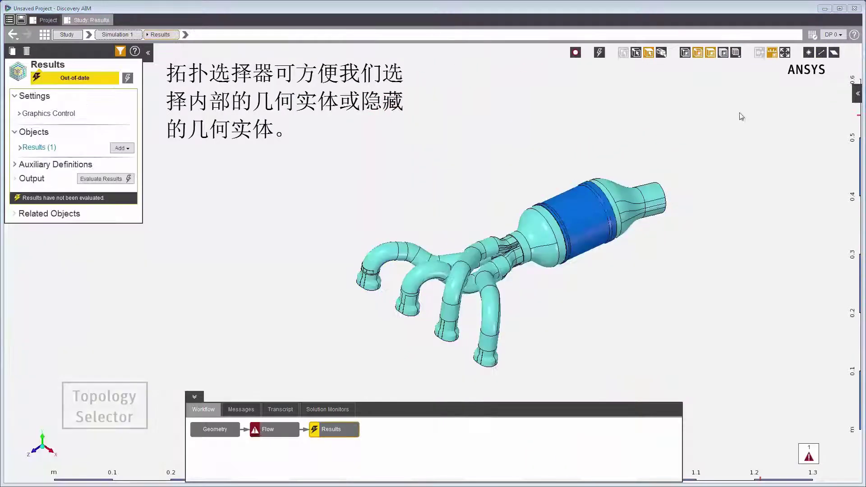
Step: Pick the inlet cone beside the blue cylindrical section, use the topology selector to choose the overlapping cylindrical face, and clear the selection
click(531, 226)
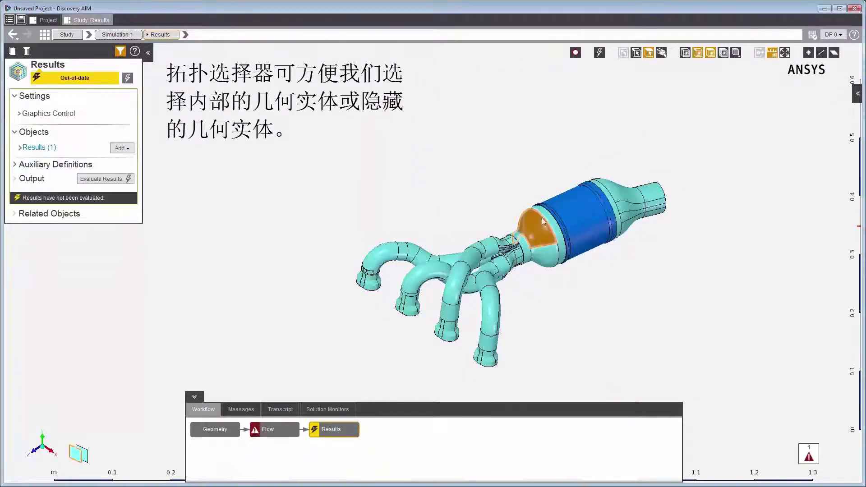
click(560, 238)
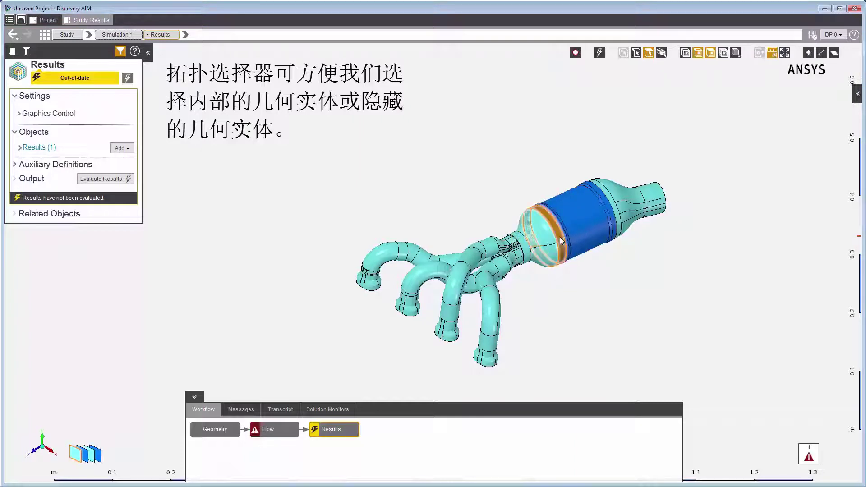
click(101, 459)
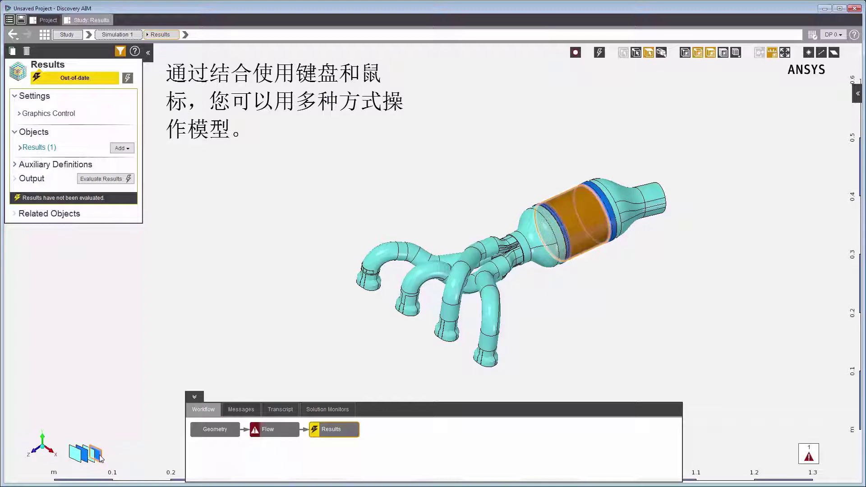
click(732, 144)
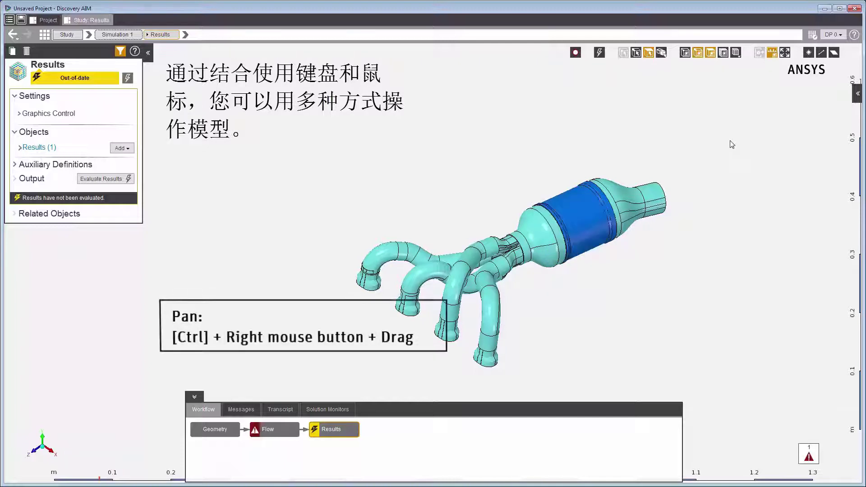
Step: Pan the exhaust manifold, zoom in on it, and re-center the model in the view
ctrl+right_drag(100, 459, 85, 431)
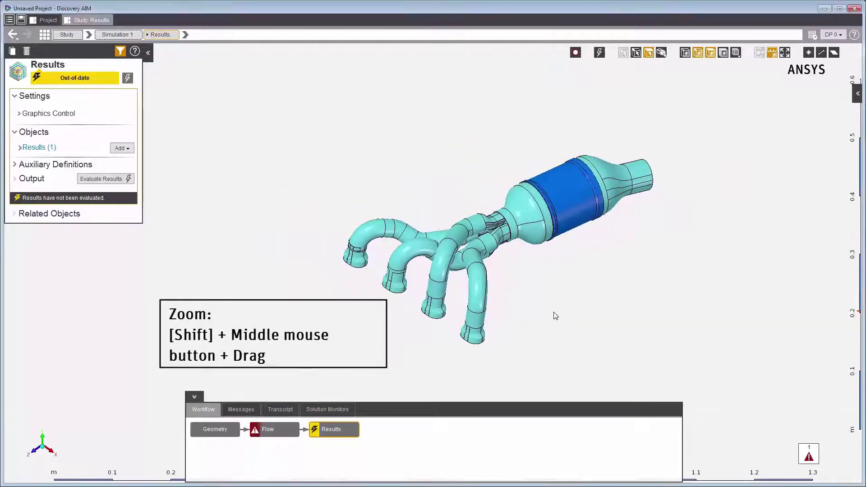
shift+middle_drag(555, 315, 594, 338)
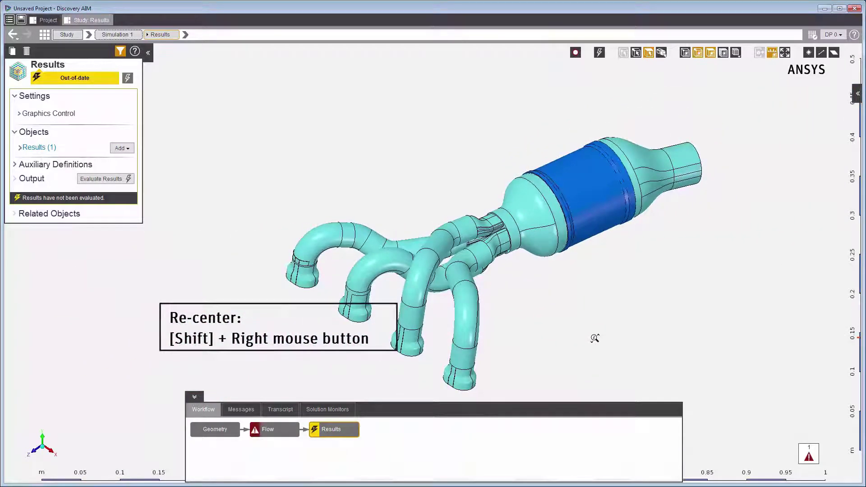
shift+right_click(586, 342)
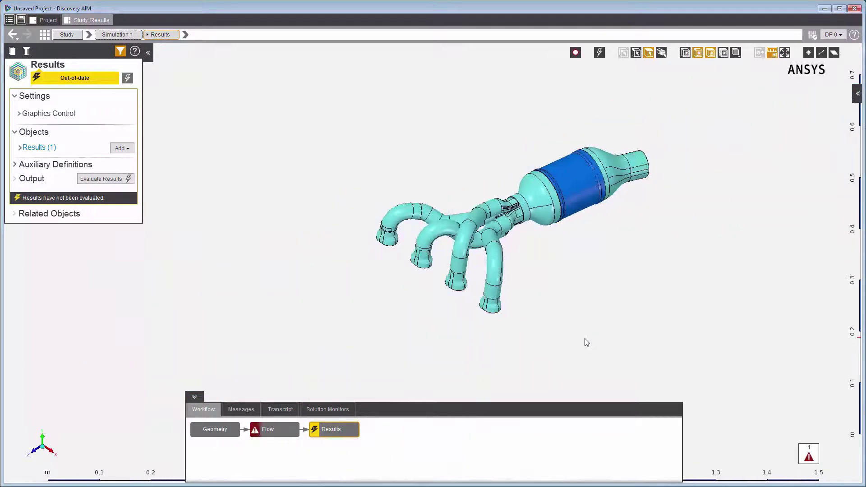
drag(607, 364, 356, 138)
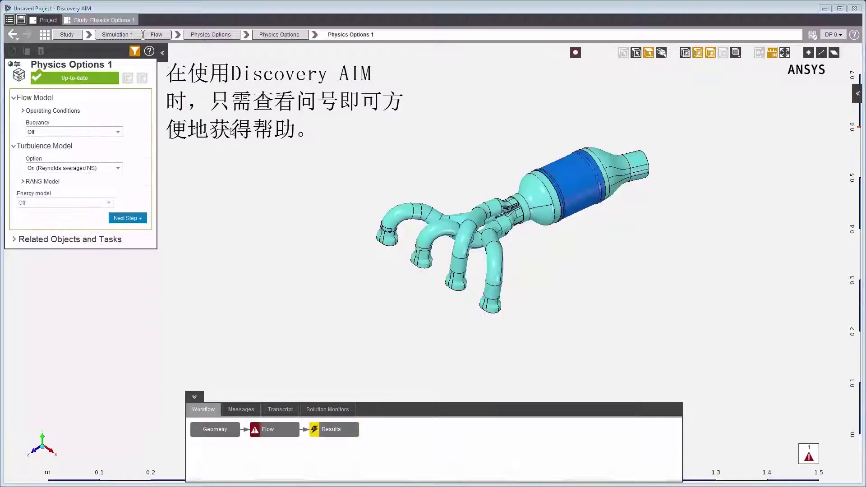
Step: Read the inline help for Buoyancy, expand the RANS Model settings, and read the help for the turbulence Option and Curvature correction
mouse_move(126, 125)
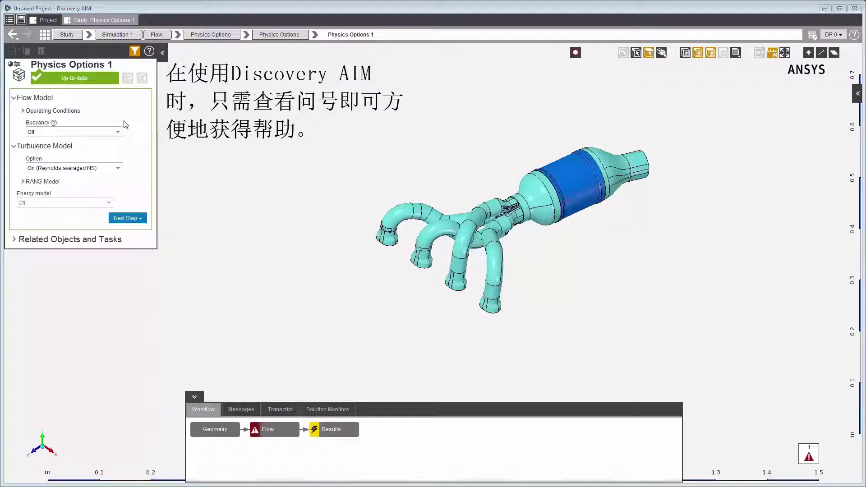
click(54, 122)
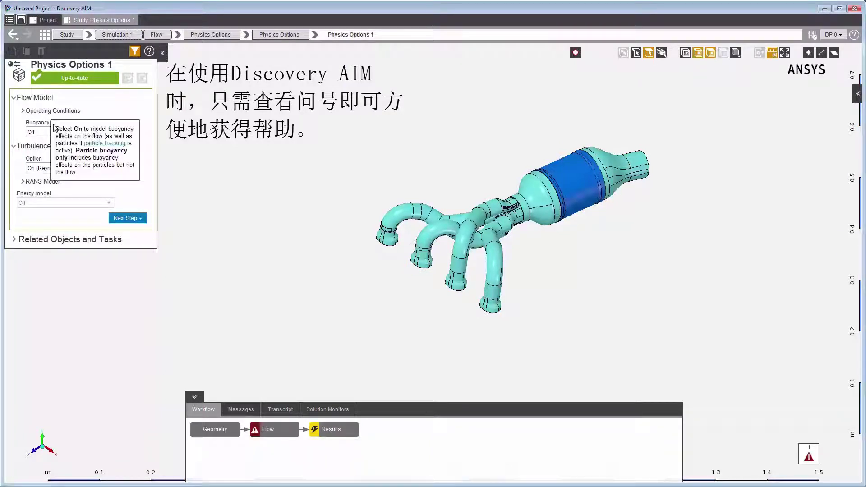
click(64, 185)
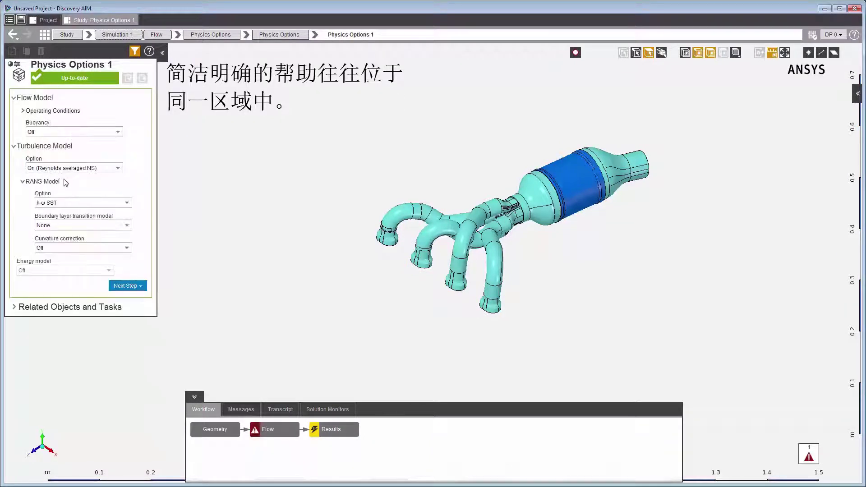
click(50, 163)
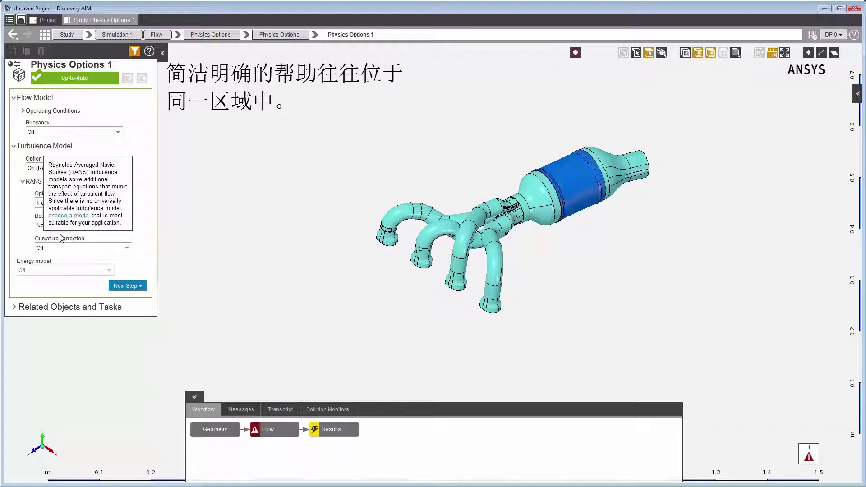
click(88, 237)
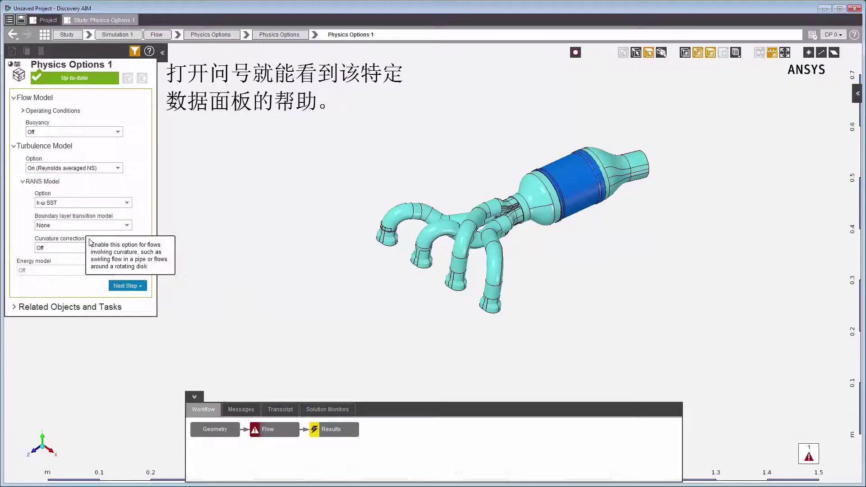
Step: Show the help for the Physics Options panel and open its related topic Setting Operating Conditions
click(149, 52)
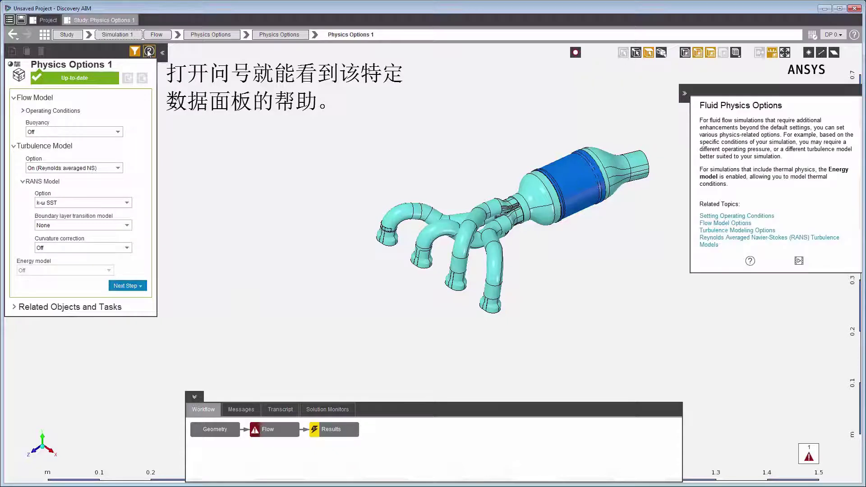
click(717, 216)
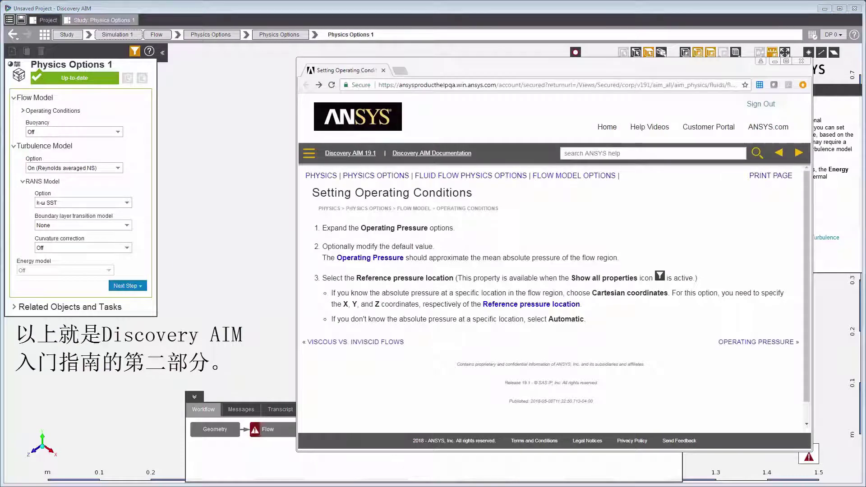